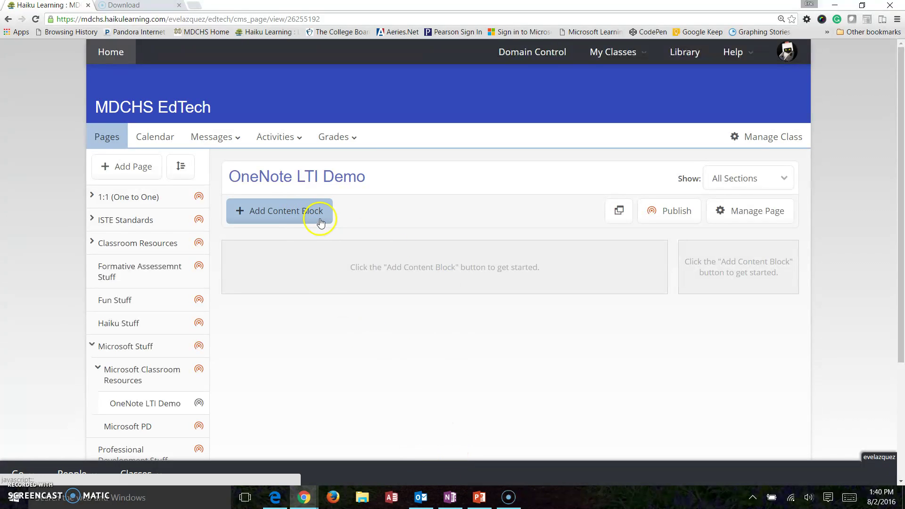
Step: Add a Microsoft OneNote Class Notebook activity as a content block on the OneNote LTI Demo page
{"action": "left_click", "coordinate": [294, 217]}
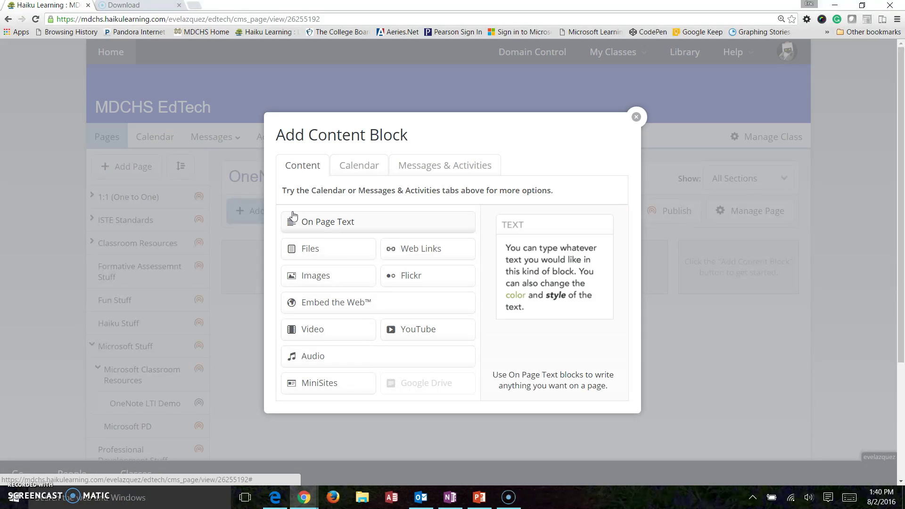
{"action": "left_click", "coordinate": [444, 170]}
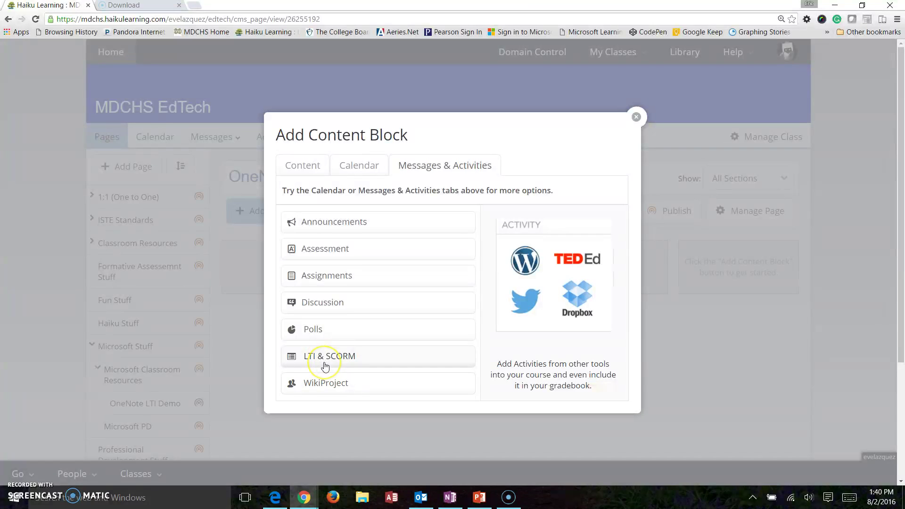
{"action": "left_click", "coordinate": [401, 359]}
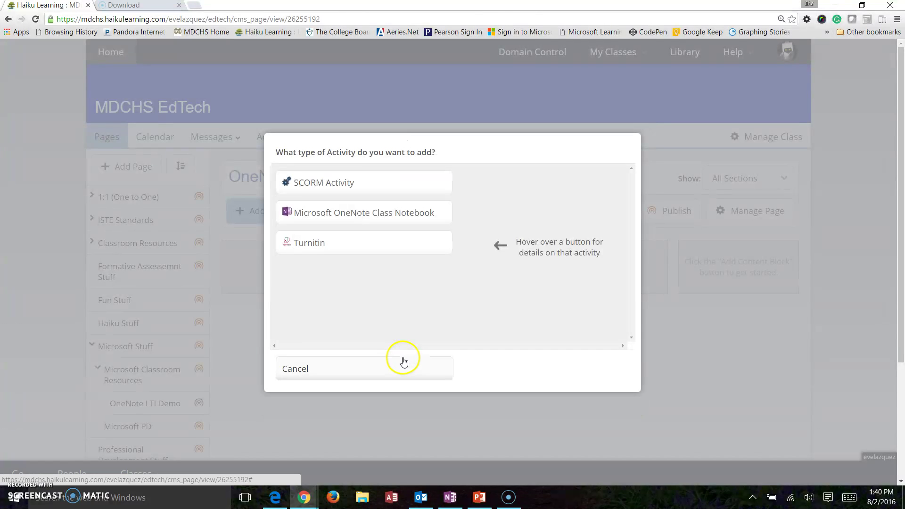
{"action": "left_click", "coordinate": [338, 217]}
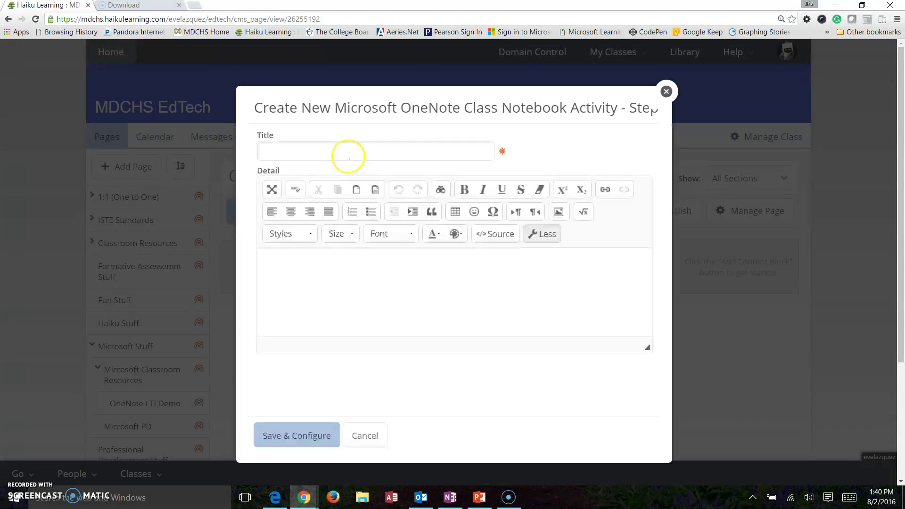
Step: Title the activity Class Notebook, leave its detail empty, and save it to proceed to configuration
{"action": "left_click", "coordinate": [349, 156]}
{"action": "type", "text": "Clas"}
{"action": "key", "text": "Down"}
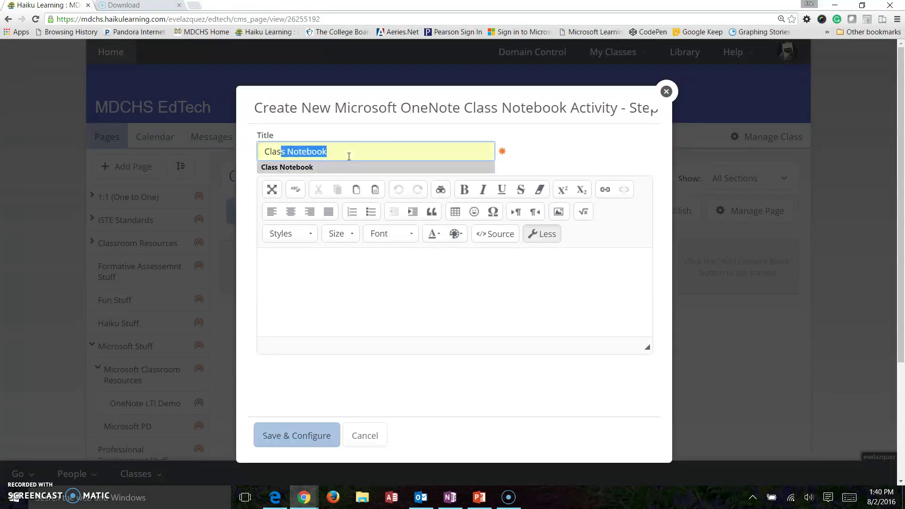
{"action": "key", "text": "Tab"}
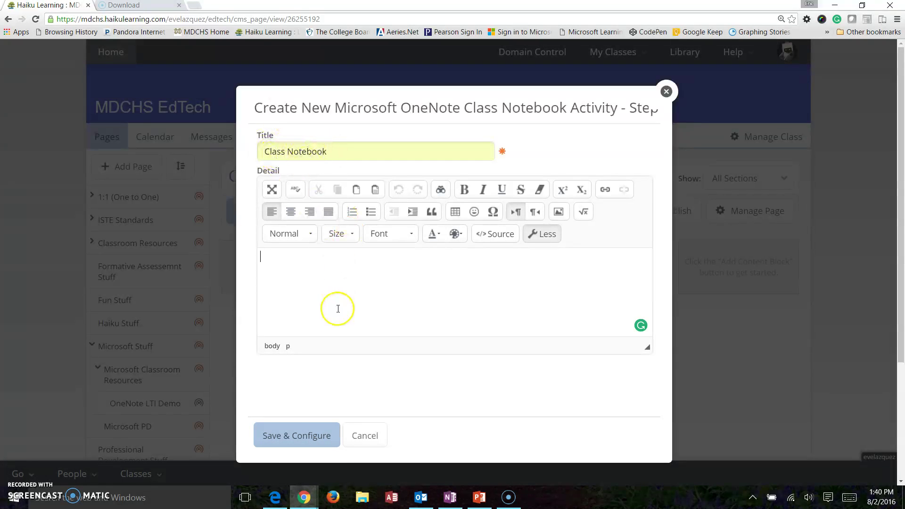
{"action": "left_click", "coordinate": [286, 441]}
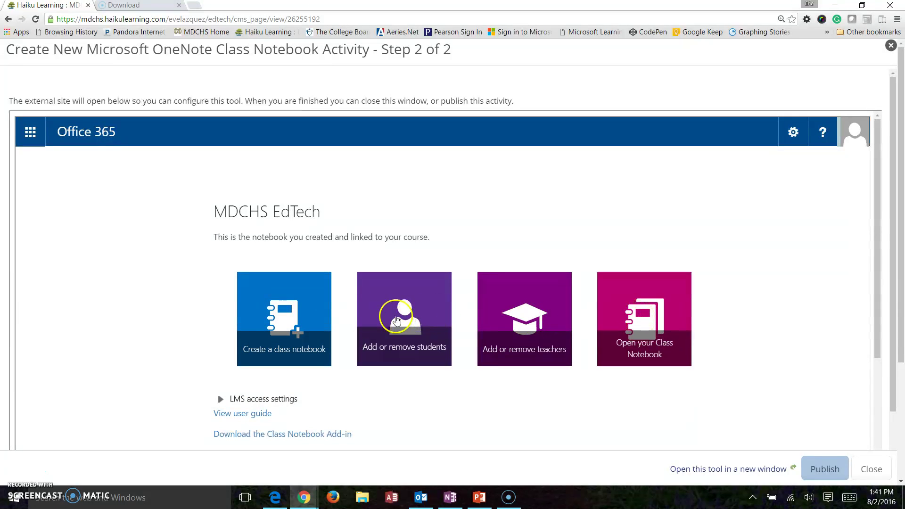
Step: Start a new class notebook for the course with the name MDCHS EdTech Notebook
{"action": "left_click", "coordinate": [300, 313]}
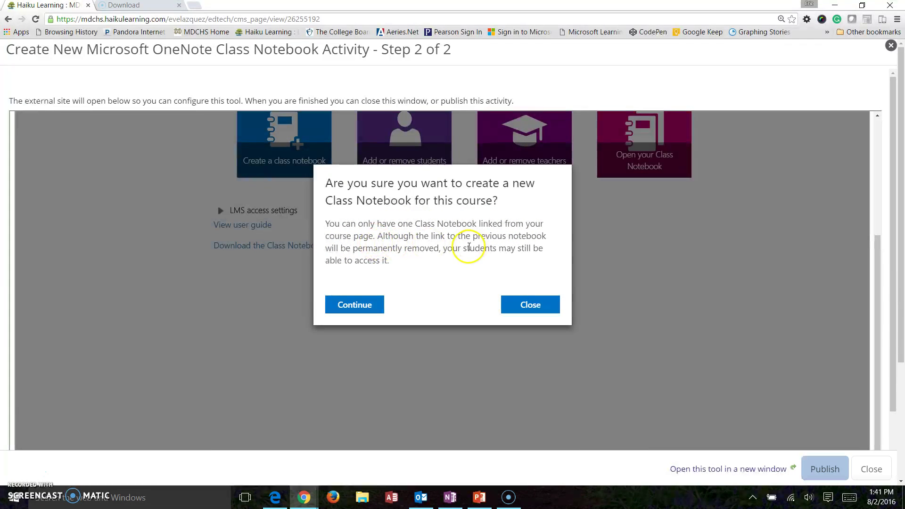
{"action": "scroll", "coordinate": [467, 320], "scroll_direction": "up", "scroll_amount": 1}
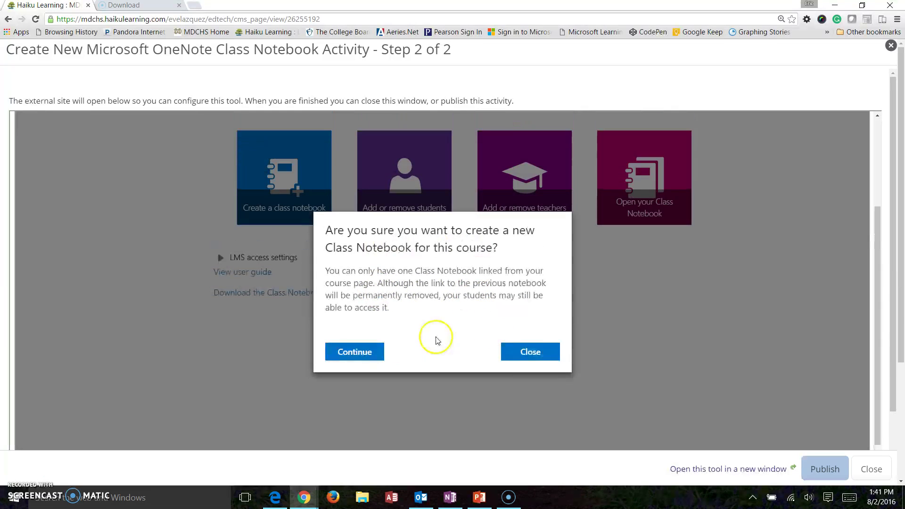
{"action": "left_click", "coordinate": [361, 353]}
{"action": "scroll", "coordinate": [366, 354], "scroll_direction": "up", "scroll_amount": 2}
{"action": "left_click", "coordinate": [378, 197]}
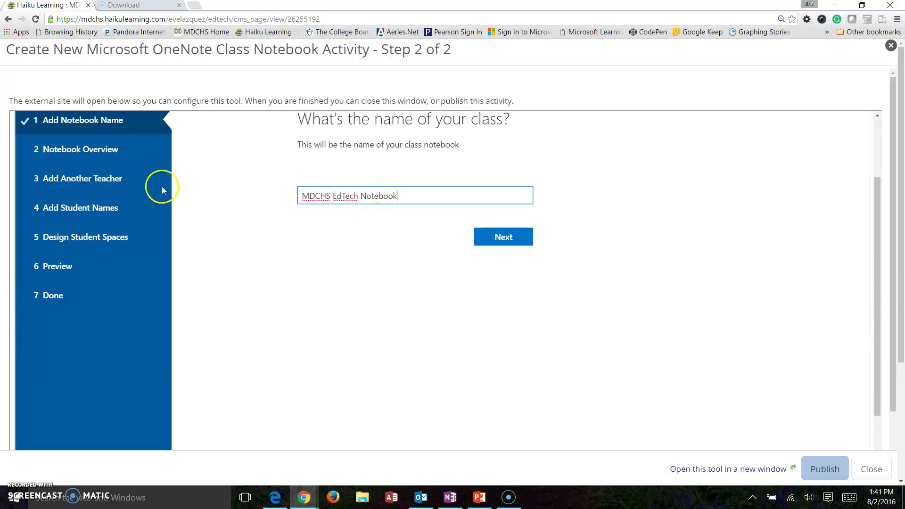
{"action": "left_click", "coordinate": [501, 236]}
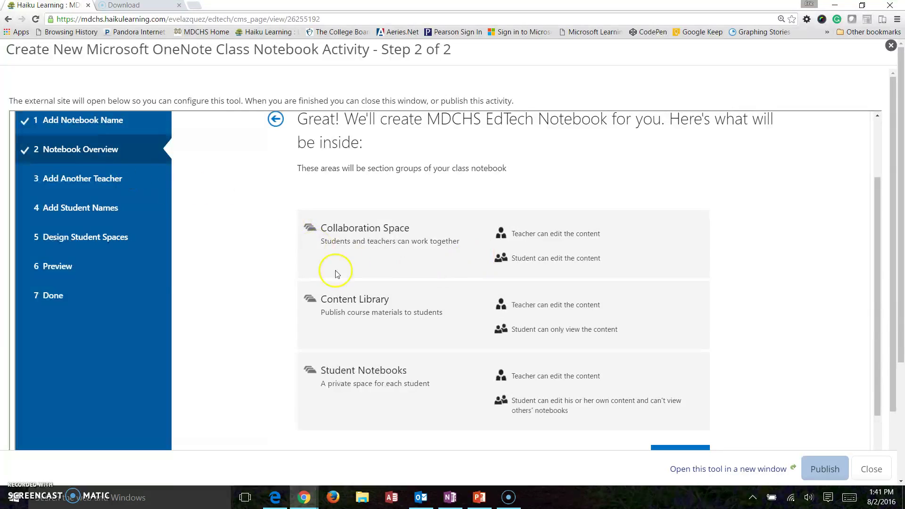
Step: Review the Collaboration Space, Content Library and Student Notebooks areas in the overview and accept them
{"action": "scroll", "coordinate": [337, 276], "scroll_direction": "up", "scroll_amount": 1}
{"action": "scroll", "coordinate": [363, 257], "scroll_direction": "down", "scroll_amount": 1}
{"action": "scroll", "coordinate": [504, 394], "scroll_direction": "down", "scroll_amount": 1}
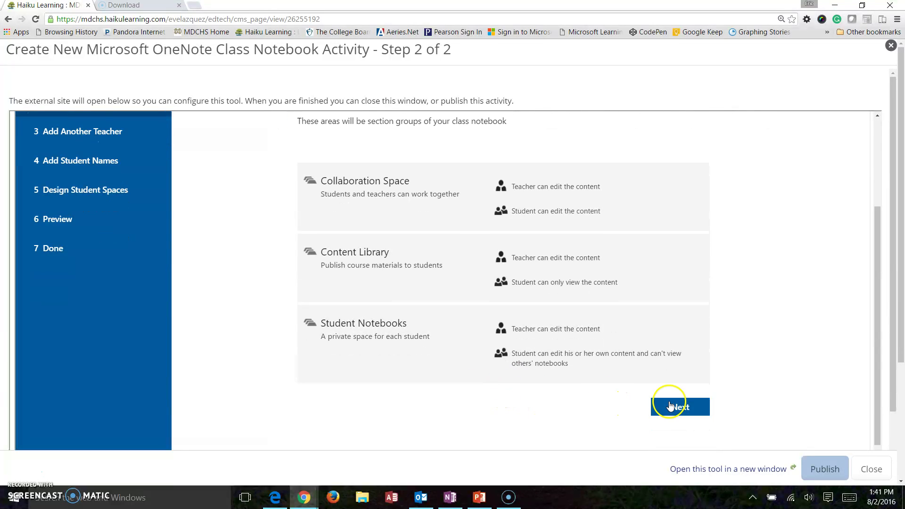
{"action": "scroll", "coordinate": [514, 358], "scroll_direction": "up", "scroll_amount": 3}
{"action": "scroll", "coordinate": [491, 307], "scroll_direction": "down", "scroll_amount": 3}
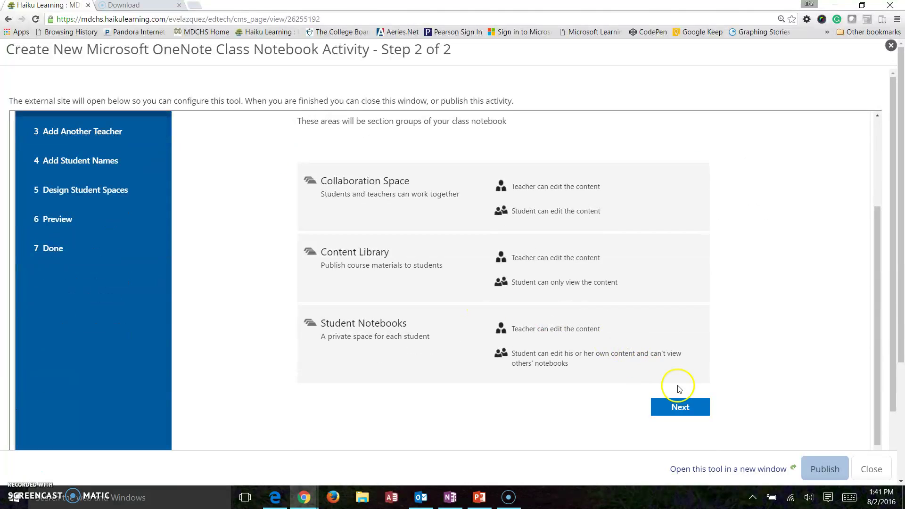
{"action": "left_click", "coordinate": [666, 408]}
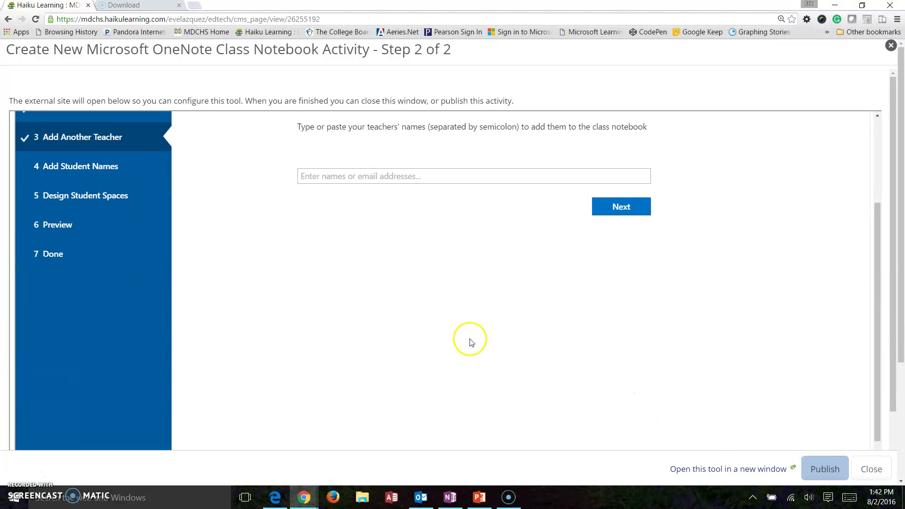
Step: Skip the optional addition of another teacher to the class notebook
{"action": "scroll", "coordinate": [401, 307], "scroll_direction": "up", "scroll_amount": 3}
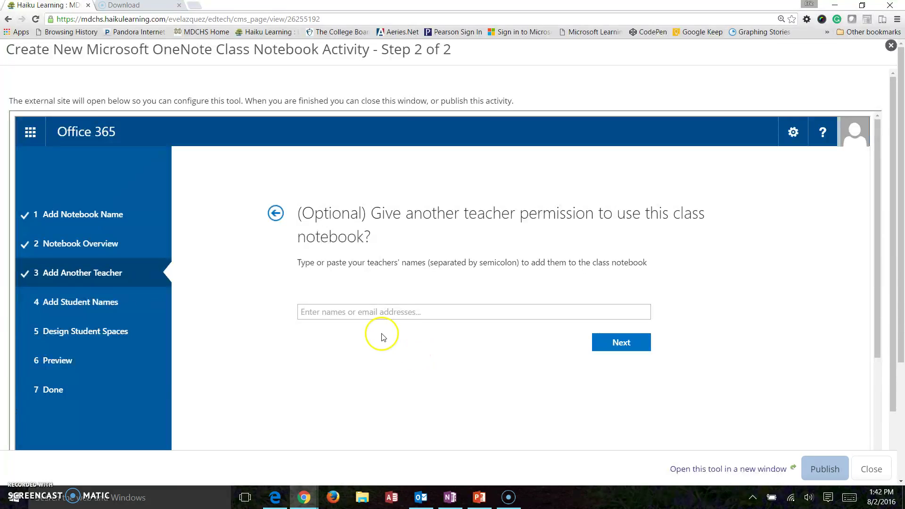
{"action": "scroll", "coordinate": [476, 339], "scroll_direction": "down", "scroll_amount": 1}
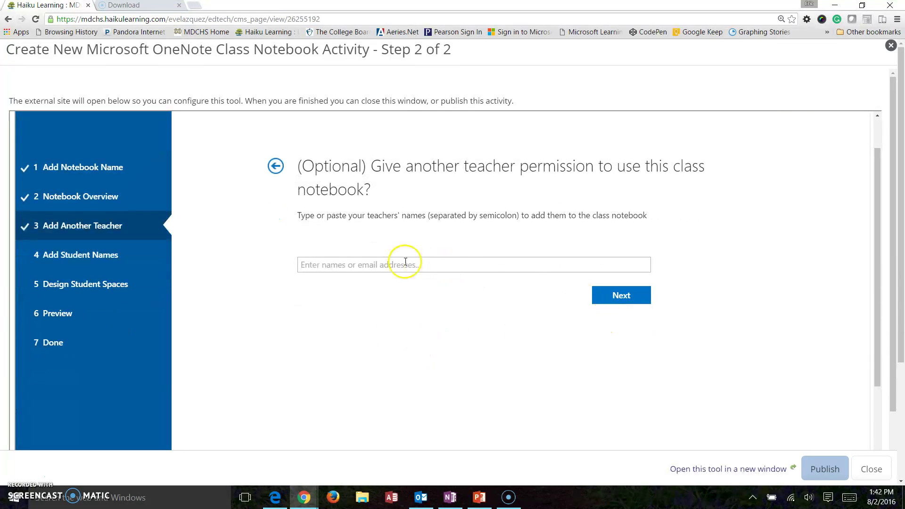
{"action": "left_click", "coordinate": [631, 302]}
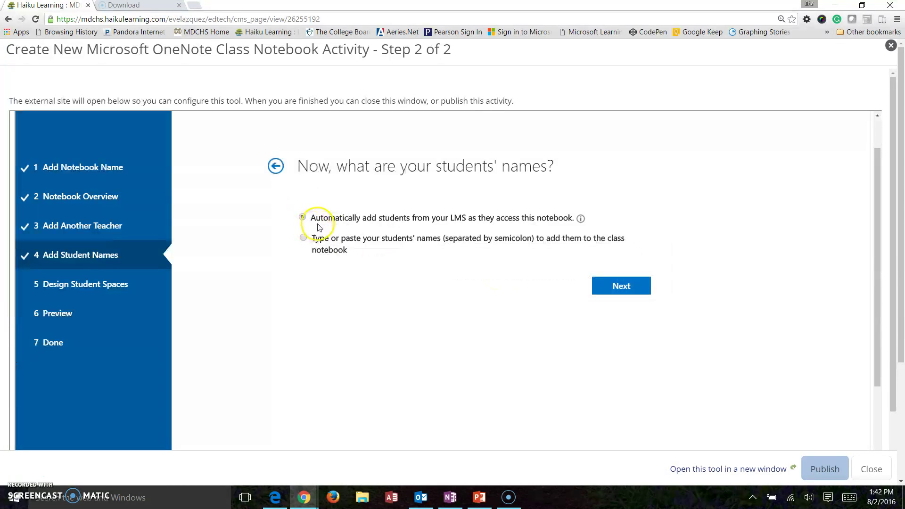
{"action": "mouse_move", "coordinate": [360, 219]}
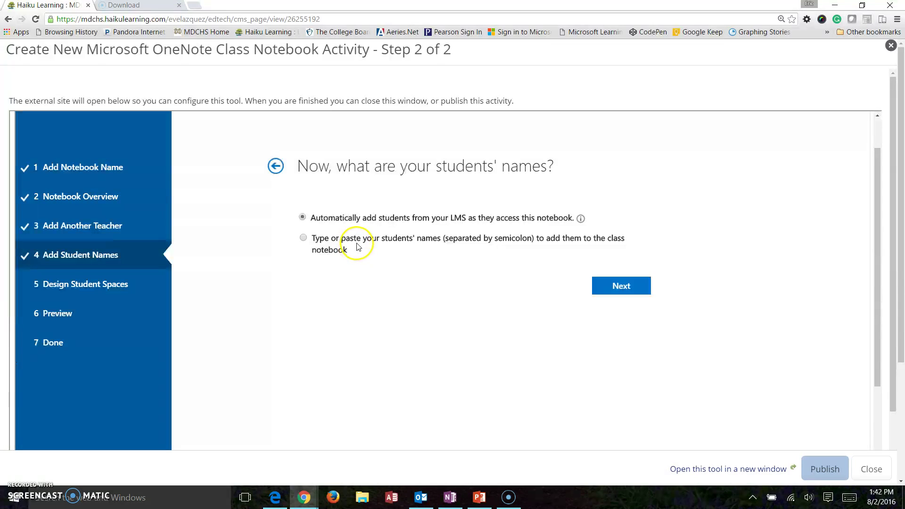
{"action": "left_click", "coordinate": [303, 238]}
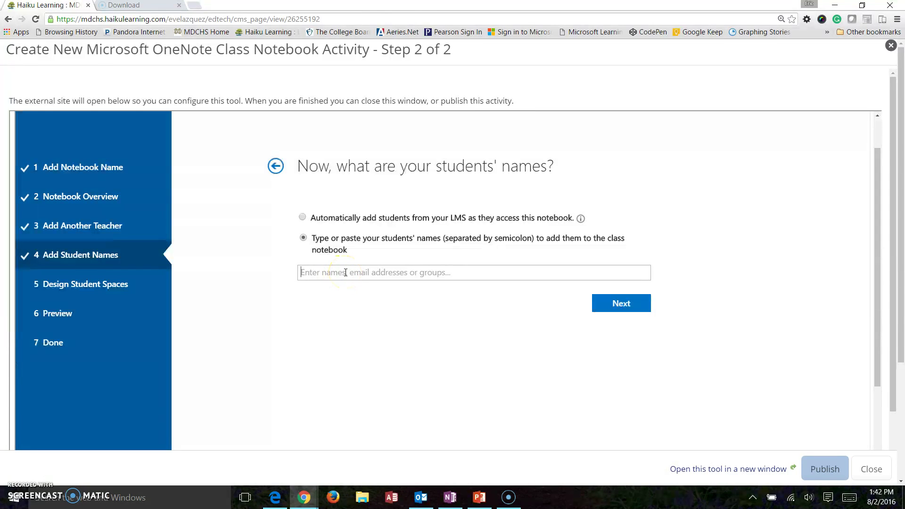
{"action": "type", "text": "jos"}
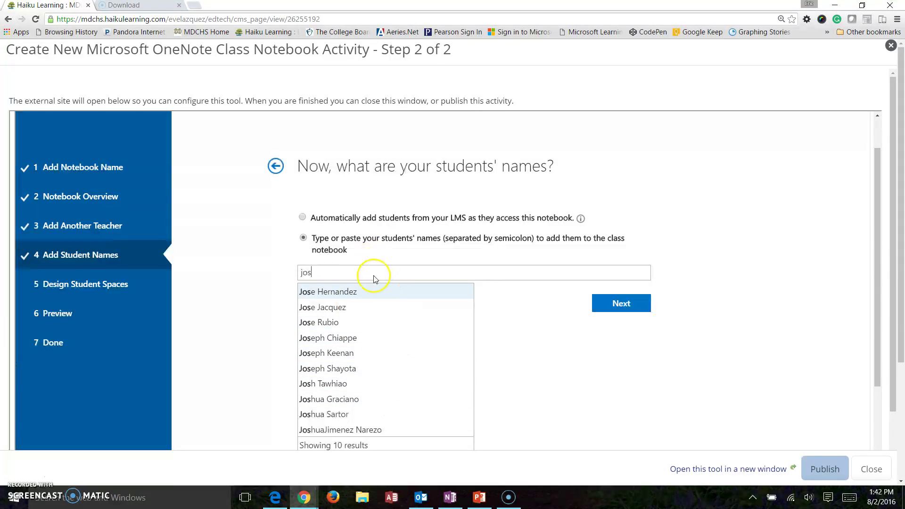
{"action": "key", "text": "BackSpace"}
{"action": "key", "text": "BackSpace"}
{"action": "key", "text": "BackSpace"}
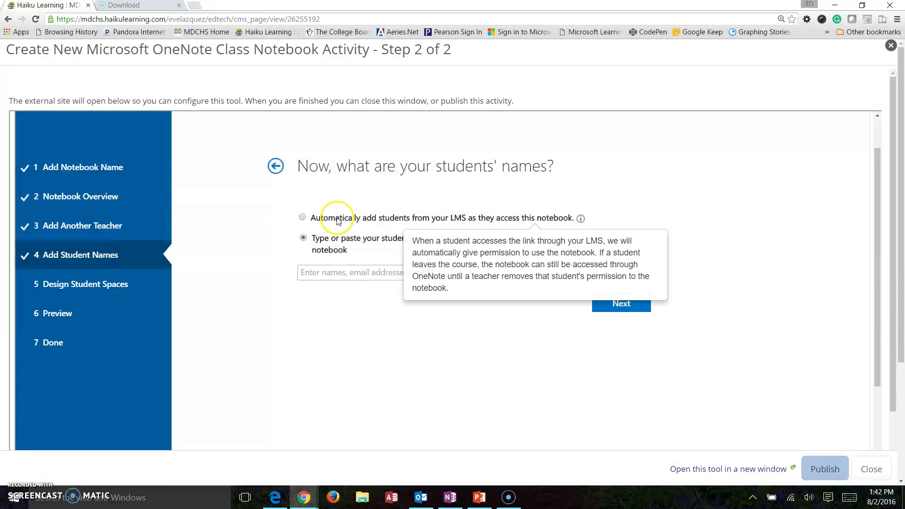
Step: Have students added automatically from the LMS as they access the notebook, and proceed to the student spaces
{"action": "left_click", "coordinate": [302, 217]}
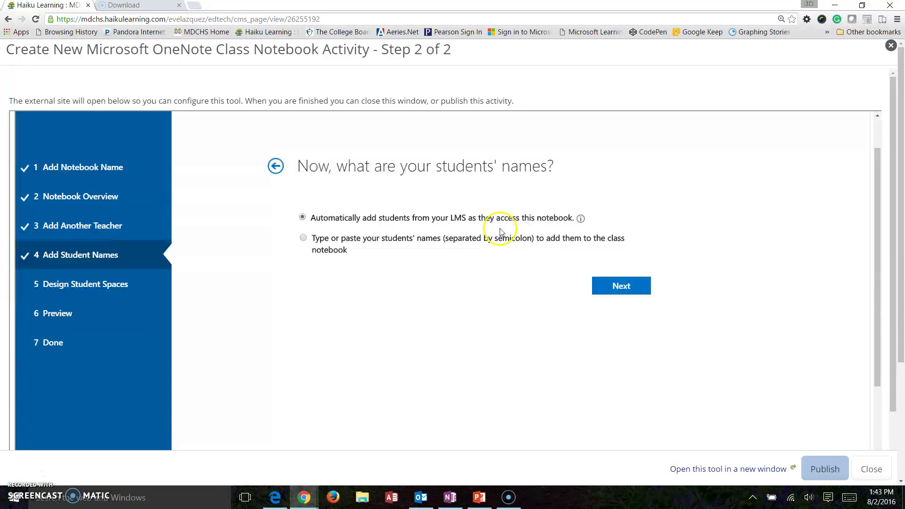
{"action": "mouse_move", "coordinate": [495, 217]}
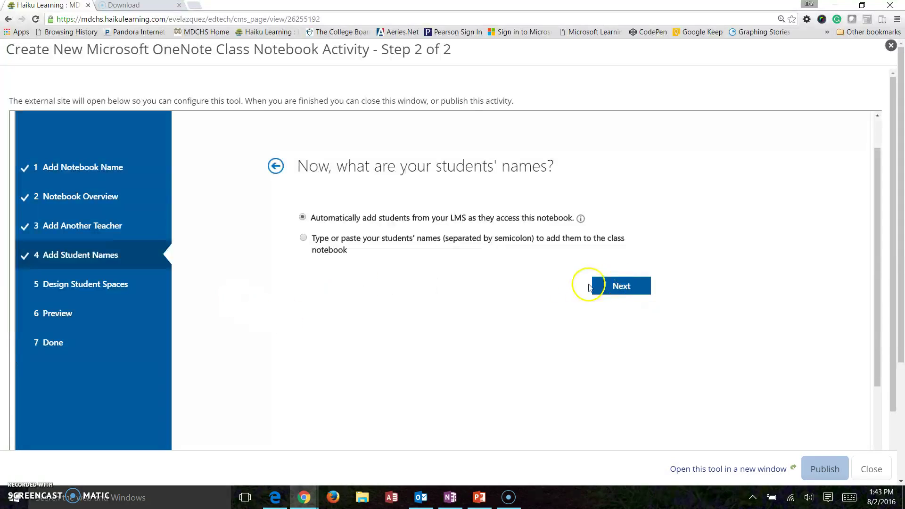
{"action": "left_click", "coordinate": [614, 286]}
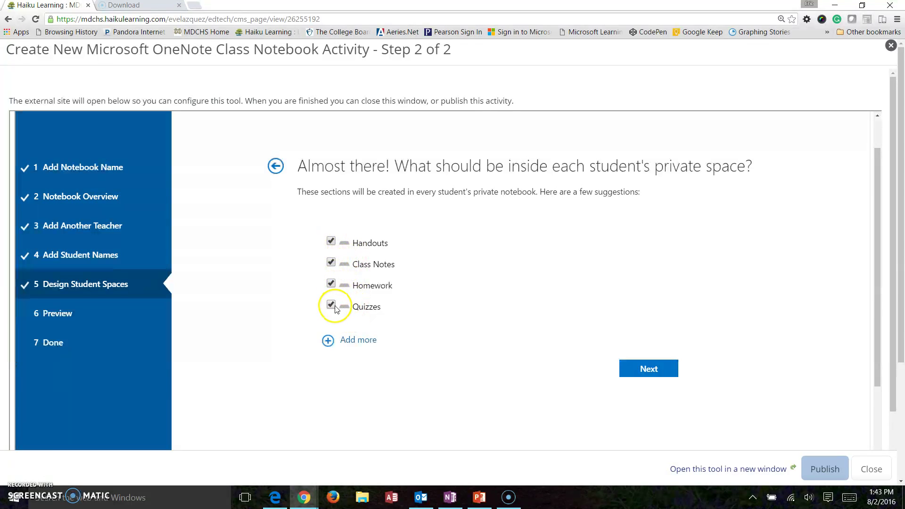
Step: Add a section named Research to each student's private space, keeping the suggested sections, and proceed to the preview
{"action": "left_click", "coordinate": [345, 340]}
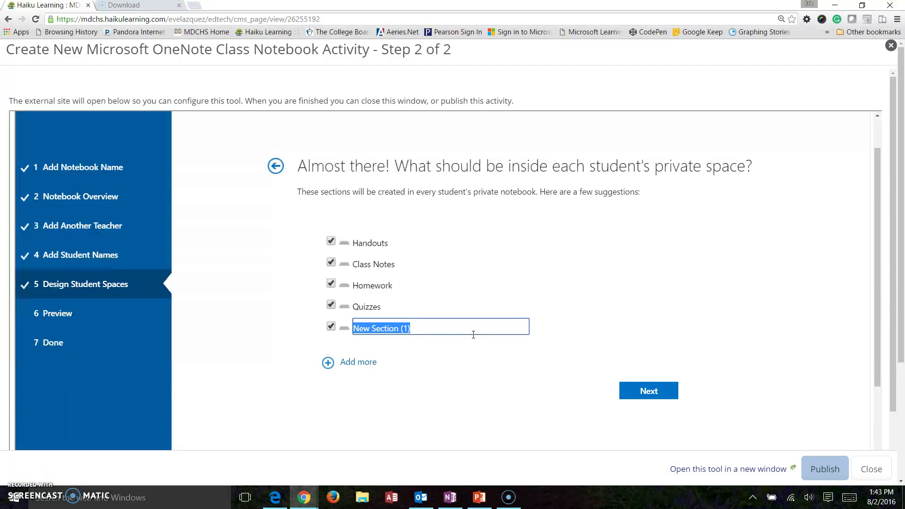
{"action": "type", "text": "Research"}
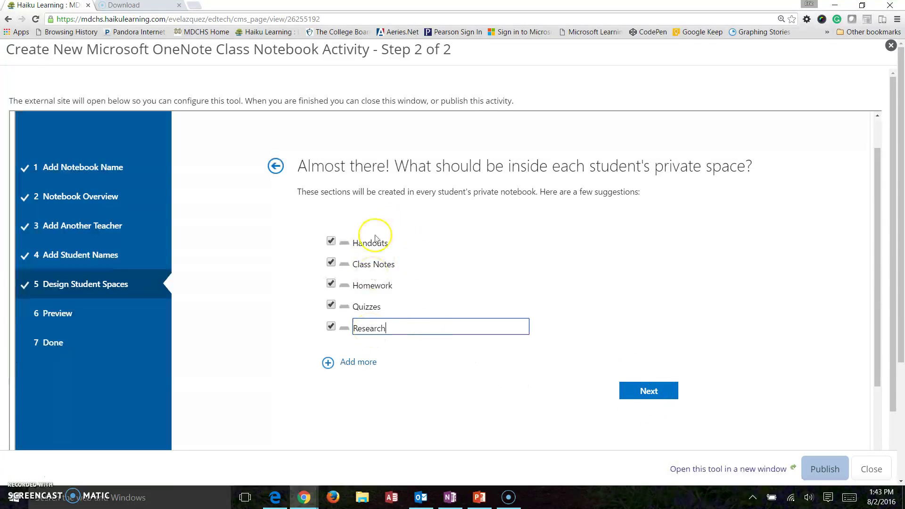
{"action": "left_click", "coordinate": [660, 391]}
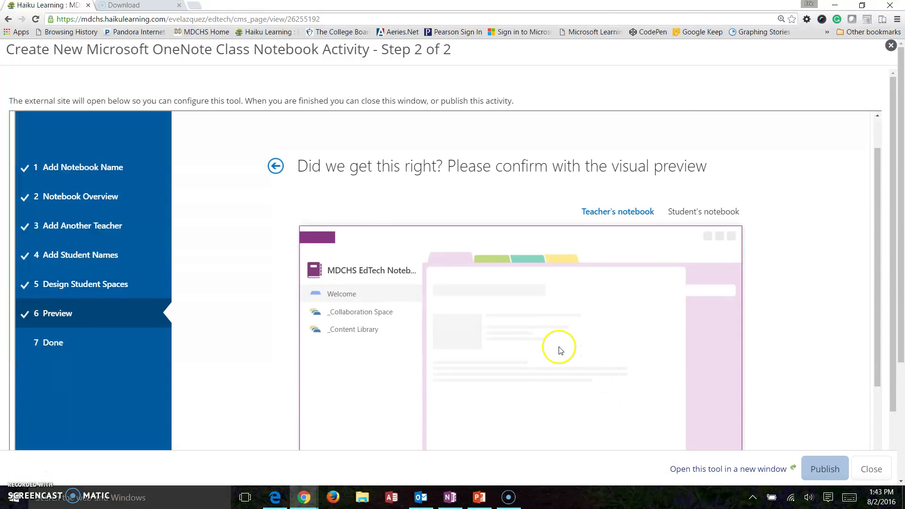
Step: Preview the student's version of the notebook and create the class notebook
{"action": "scroll", "coordinate": [547, 344], "scroll_direction": "down", "scroll_amount": 1}
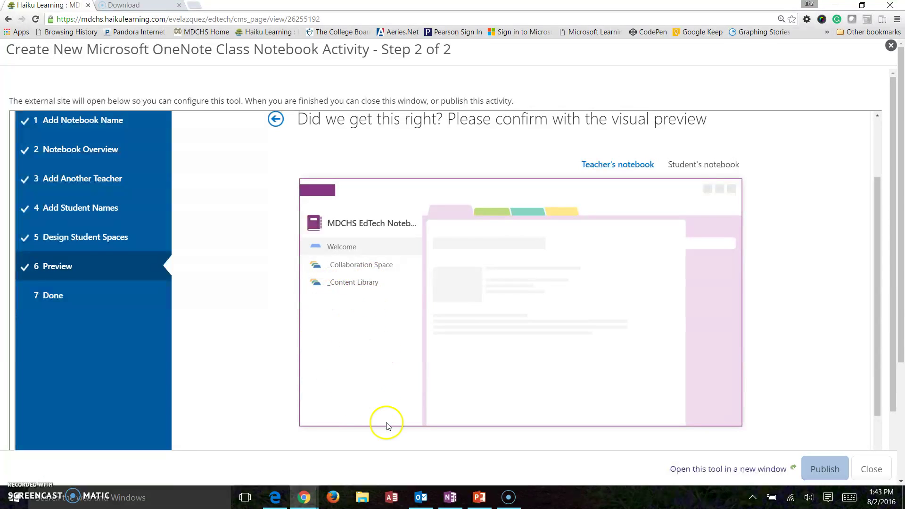
{"action": "left_click", "coordinate": [724, 170]}
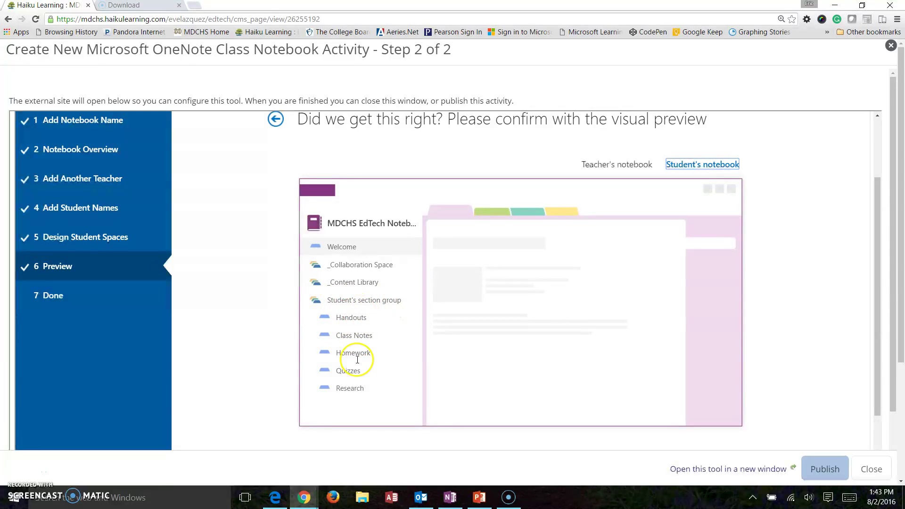
{"action": "scroll", "coordinate": [520, 326], "scroll_direction": "down", "scroll_amount": 2}
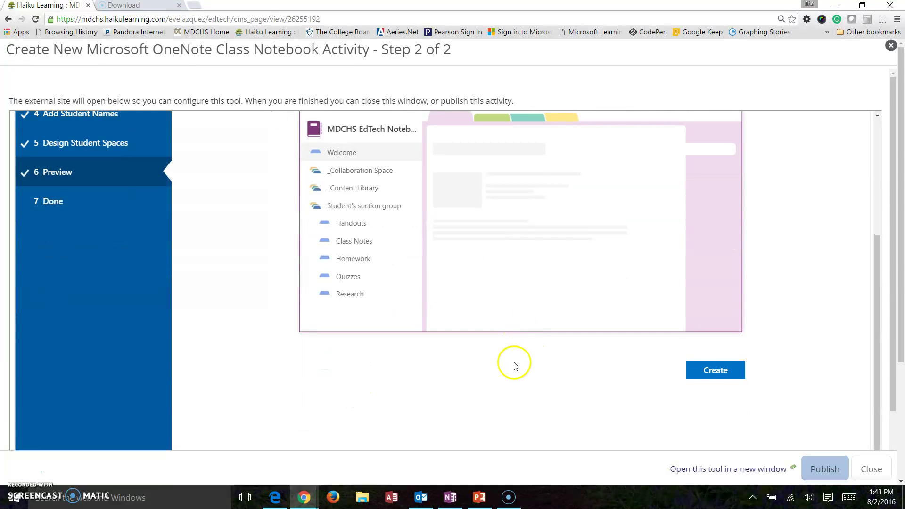
{"action": "left_click", "coordinate": [709, 380]}
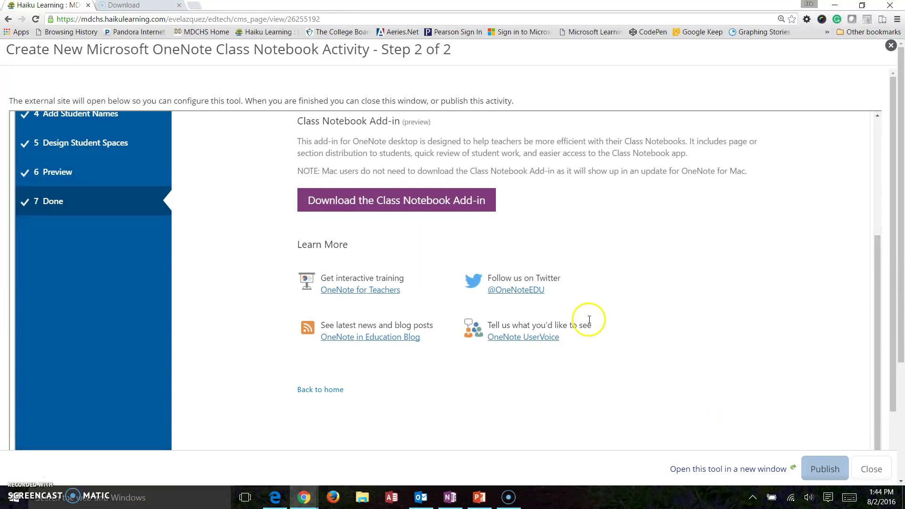
Step: Leave the completed creation wizard and return to the class notebook home for MDCHS EdTech
{"action": "scroll", "coordinate": [612, 330], "scroll_direction": "up", "scroll_amount": 4}
{"action": "scroll", "coordinate": [616, 335], "scroll_direction": "down", "scroll_amount": 5}
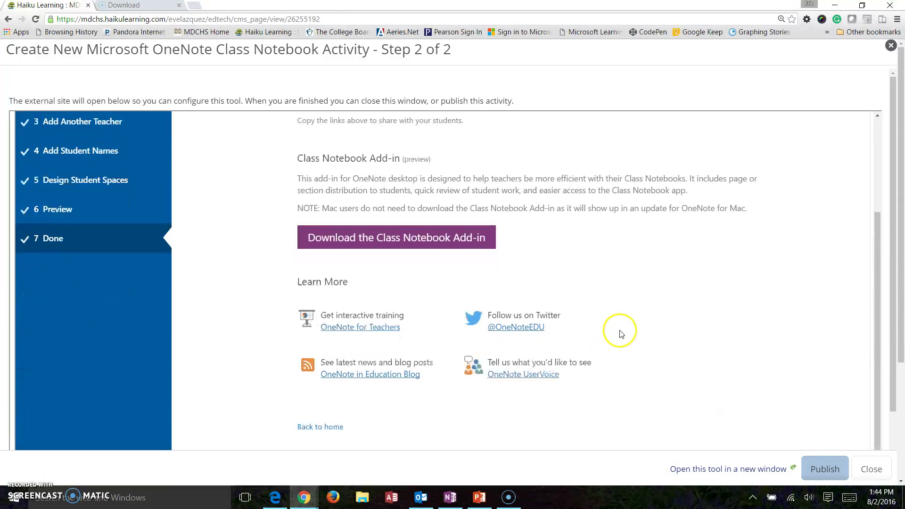
{"action": "scroll", "coordinate": [466, 321], "scroll_direction": "up", "scroll_amount": 2}
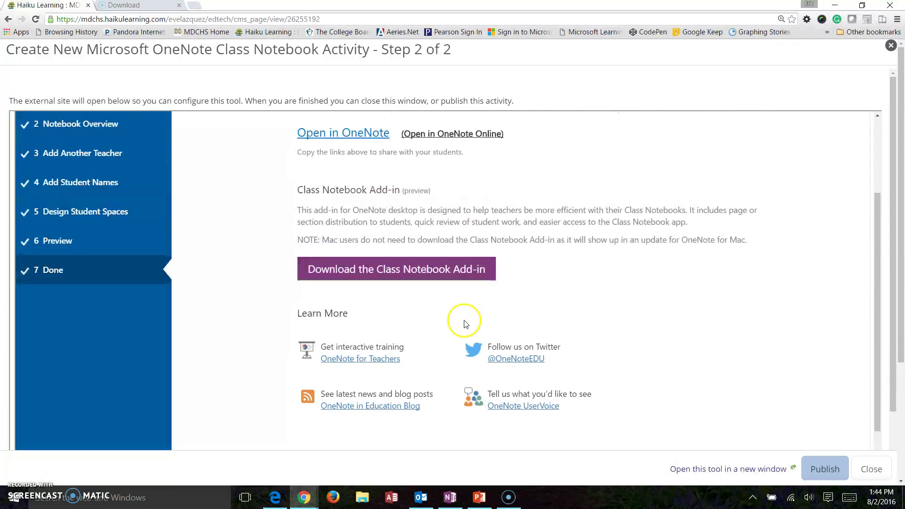
{"action": "scroll", "coordinate": [468, 322], "scroll_direction": "down", "scroll_amount": 2}
{"action": "left_click", "coordinate": [337, 369]}
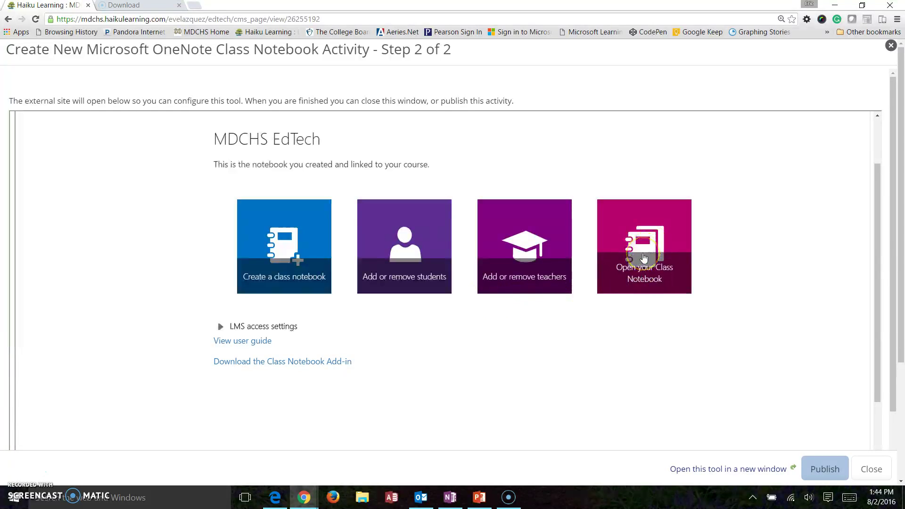
Step: Open the class notebook in OneNote Online in its own window, view its welcome page and minimize the window
{"action": "left_click", "coordinate": [683, 238]}
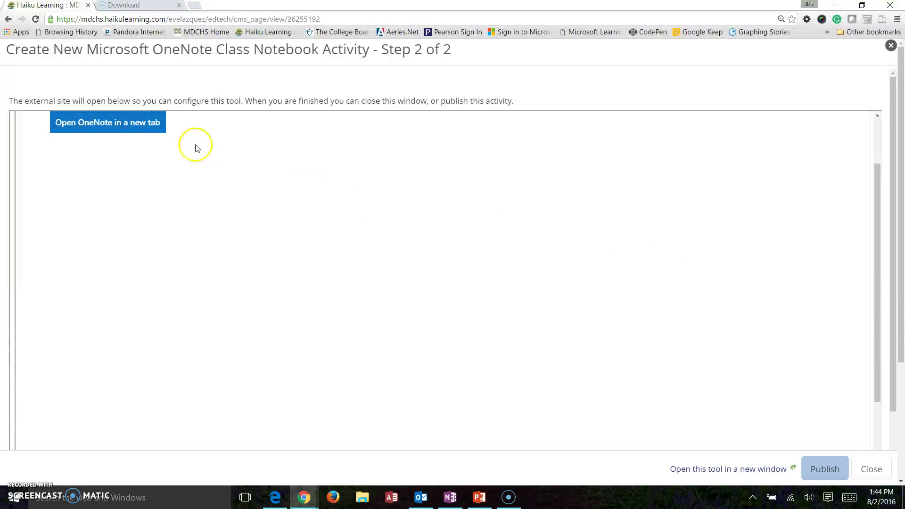
{"action": "left_click", "coordinate": [117, 122]}
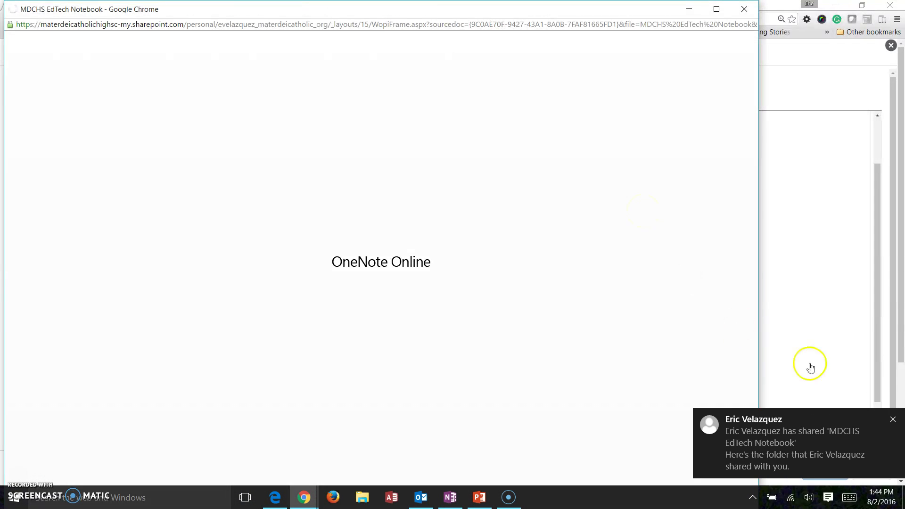
{"action": "left_click", "coordinate": [892, 419]}
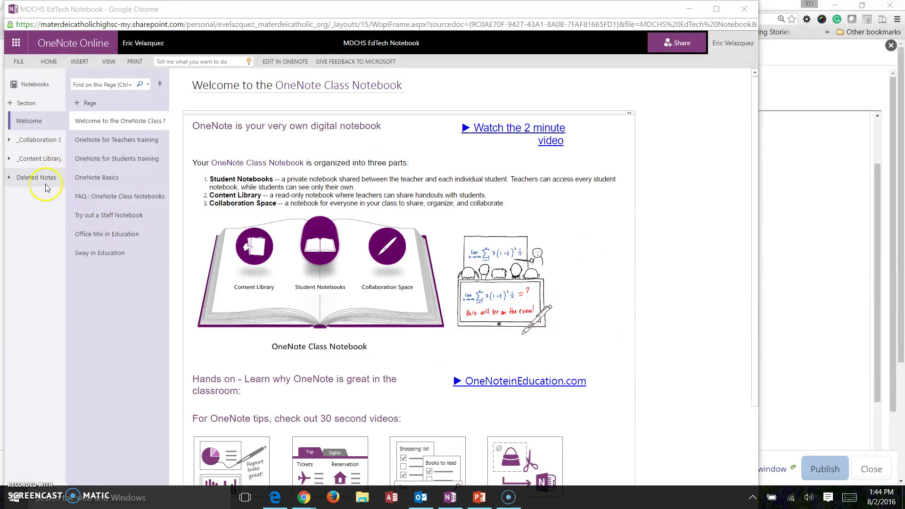
{"action": "left_click", "coordinate": [804, 161]}
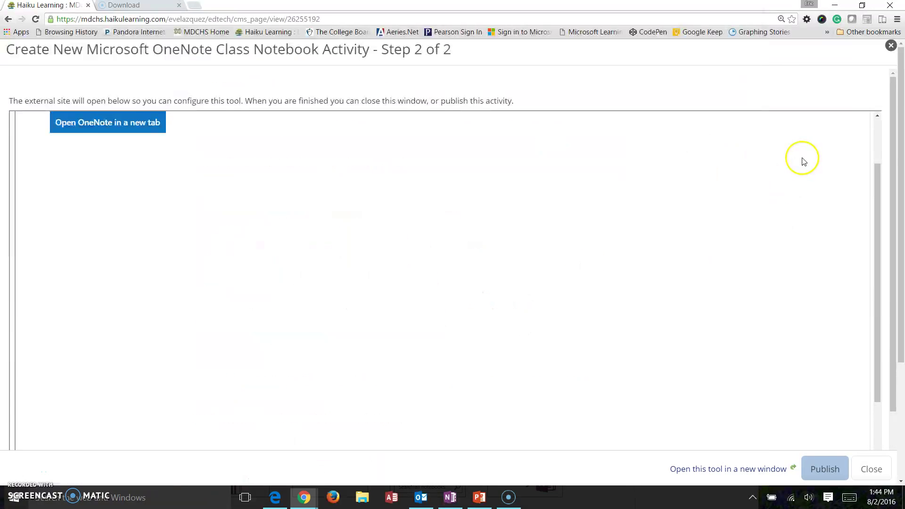
{"action": "left_click", "coordinate": [449, 492]}
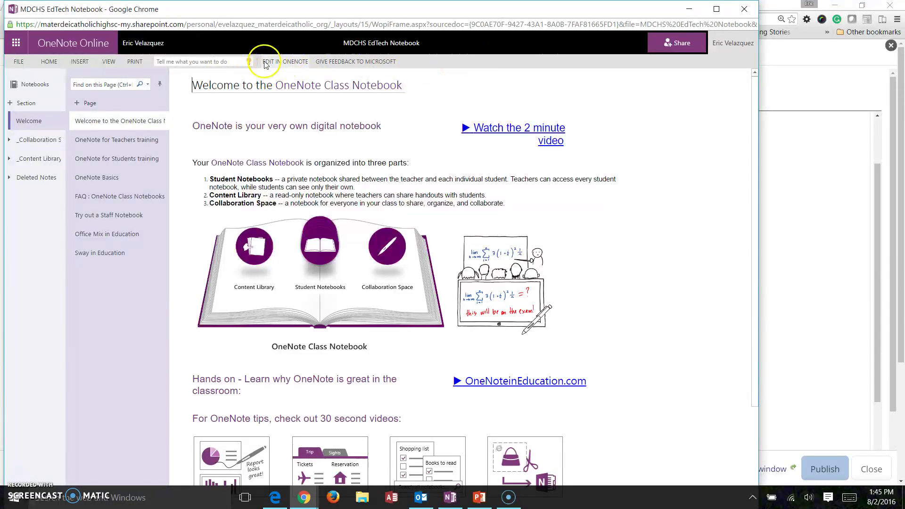
{"action": "left_click", "coordinate": [689, 9]}
Step: Start publishing the OneNote Class Notebook activity to all sections, with students able to take it anytime
{"action": "scroll", "coordinate": [816, 423], "scroll_direction": "down", "scroll_amount": 5}
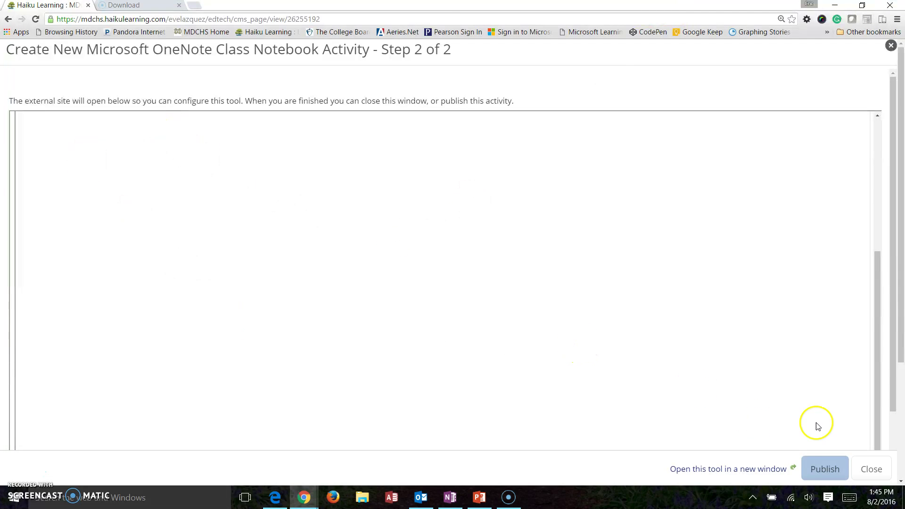
{"action": "scroll", "coordinate": [728, 401], "scroll_direction": "up", "scroll_amount": 5}
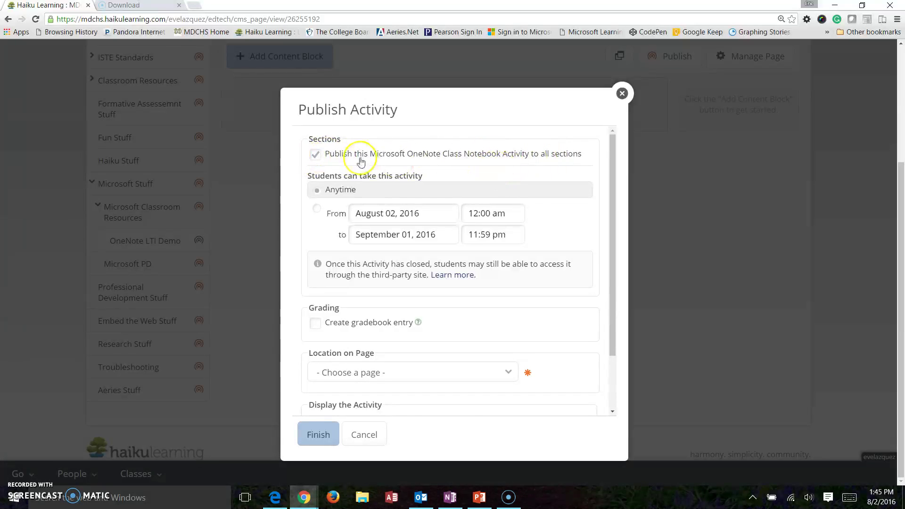
{"action": "left_click", "coordinate": [314, 154]}
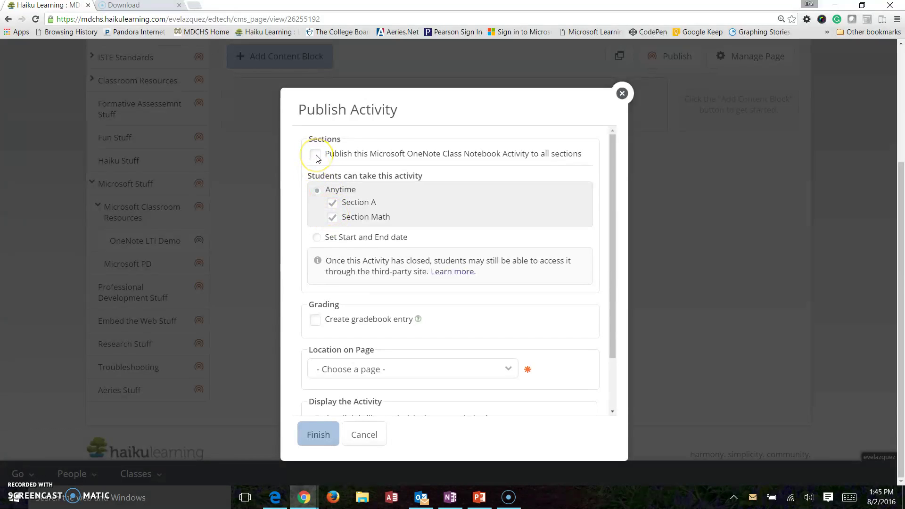
{"action": "left_click", "coordinate": [315, 156]}
{"action": "left_click", "coordinate": [349, 195]}
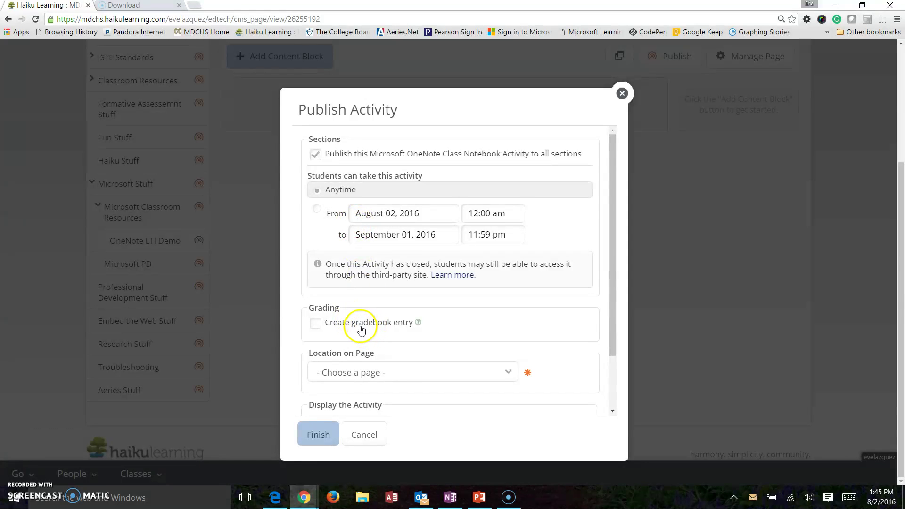
Step: Choose the OneNote LTI Demo page as the activity's location
{"action": "scroll", "coordinate": [373, 306], "scroll_direction": "down", "scroll_amount": 1}
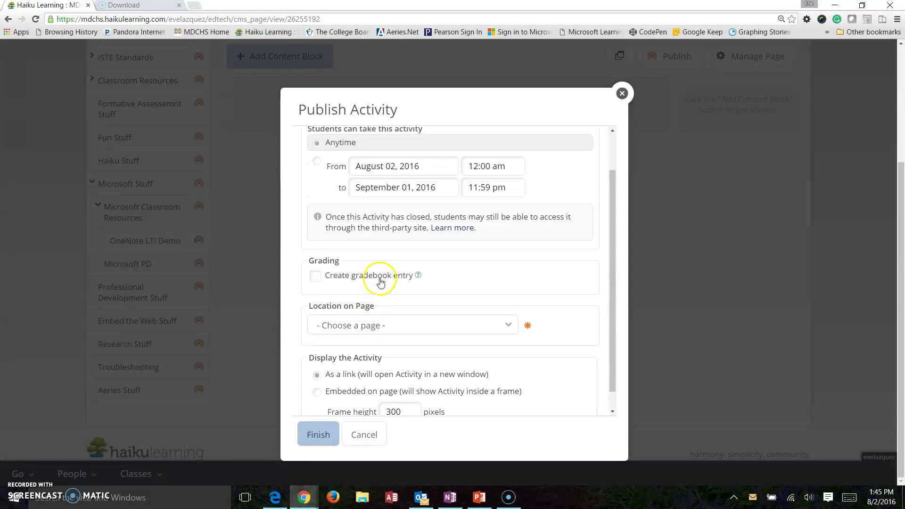
{"action": "left_click", "coordinate": [412, 331]}
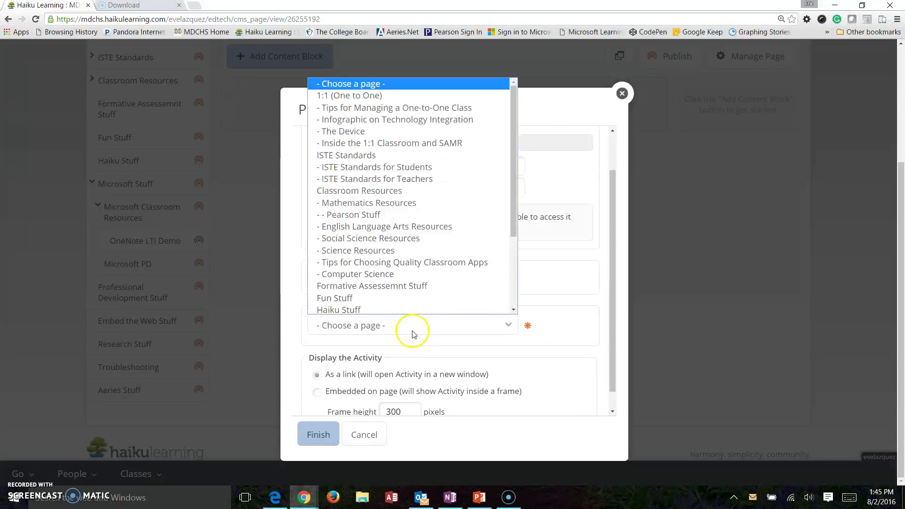
{"action": "left_click", "coordinate": [424, 341]}
{"action": "scroll", "coordinate": [424, 341], "scroll_direction": "up", "scroll_amount": 1}
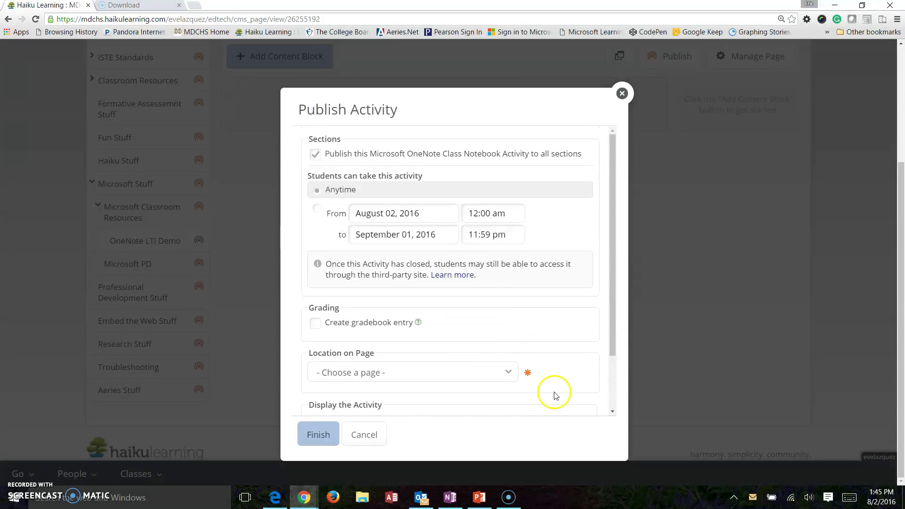
{"action": "left_click", "coordinate": [467, 371]}
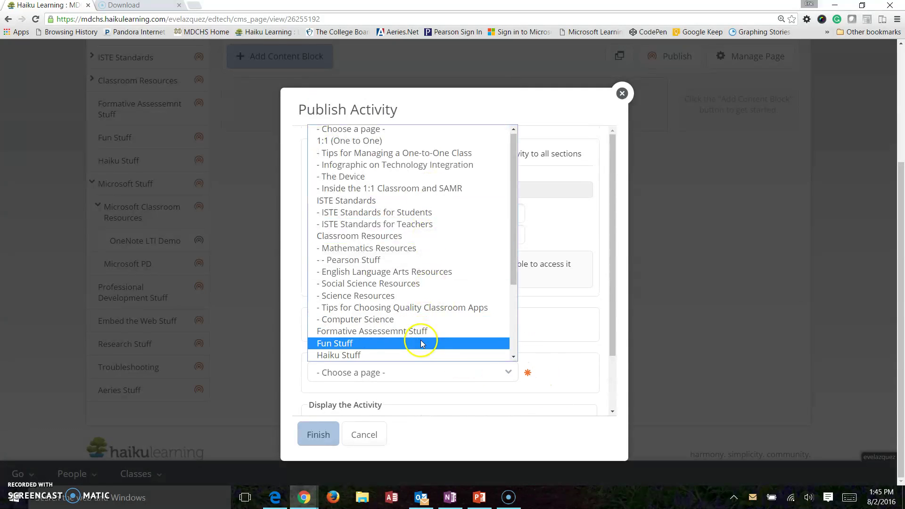
{"action": "scroll", "coordinate": [420, 340], "scroll_direction": "down", "scroll_amount": 3}
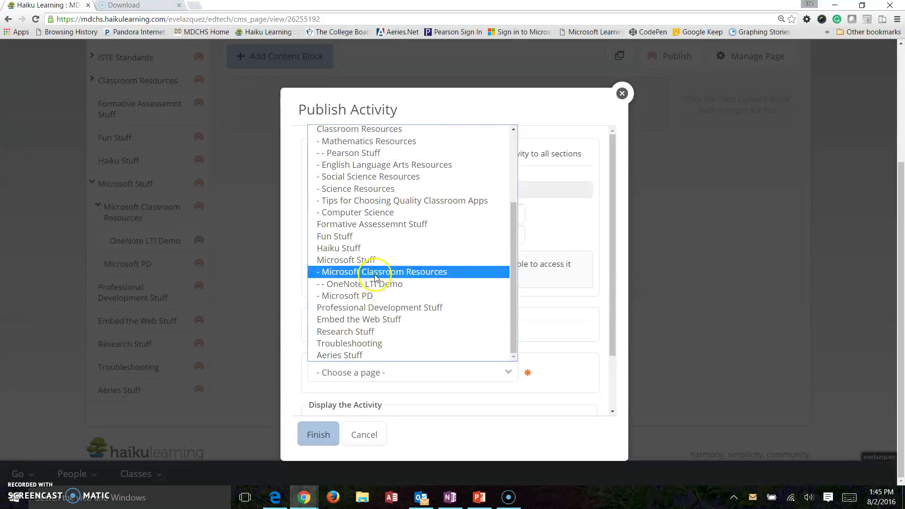
{"action": "scroll", "coordinate": [377, 306], "scroll_direction": "up", "scroll_amount": 3}
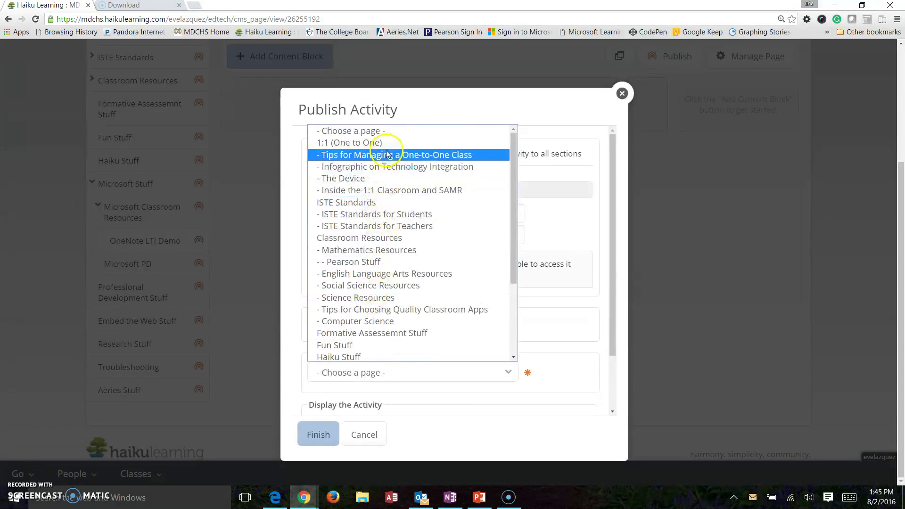
{"action": "scroll", "coordinate": [390, 259], "scroll_direction": "down", "scroll_amount": 3}
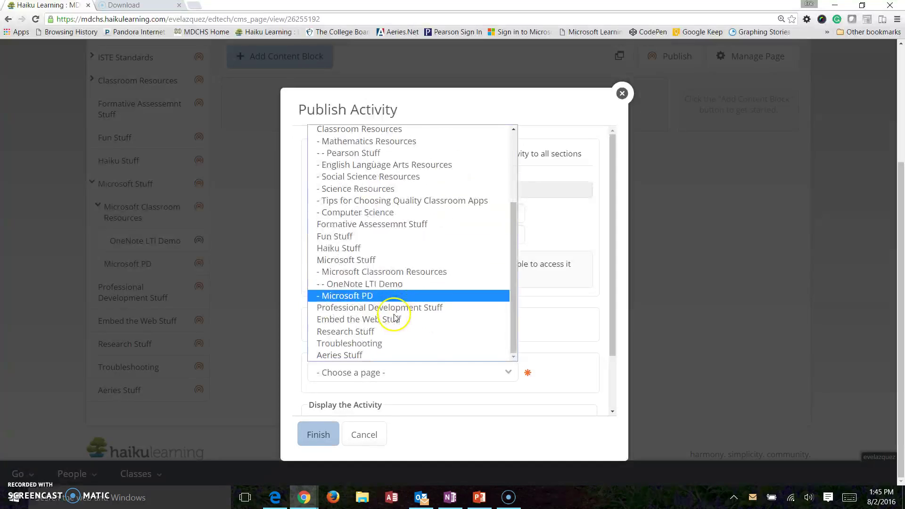
{"action": "left_click", "coordinate": [388, 280]}
Step: Place the activity block at the top of column 1, keep it displayed as a link, and finish publishing the activity
{"action": "scroll", "coordinate": [430, 355], "scroll_direction": "down", "scroll_amount": 3}
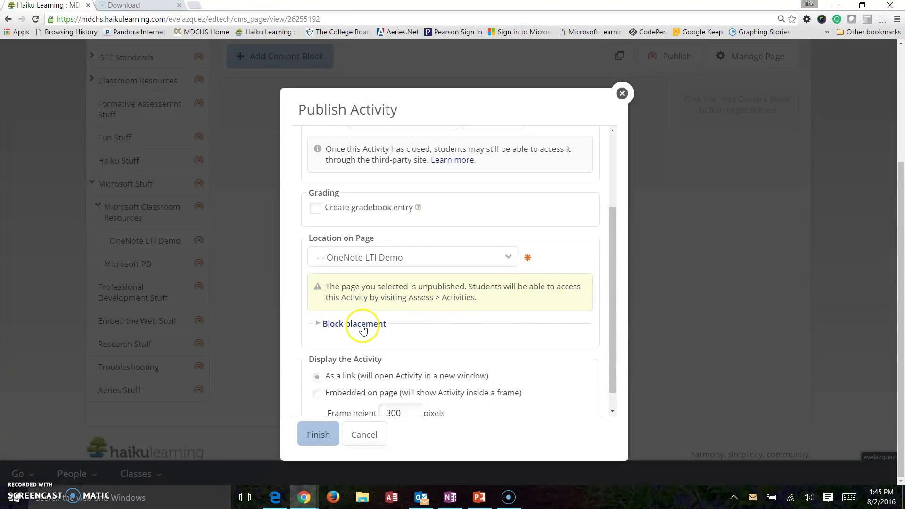
{"action": "scroll", "coordinate": [361, 316], "scroll_direction": "down", "scroll_amount": 1}
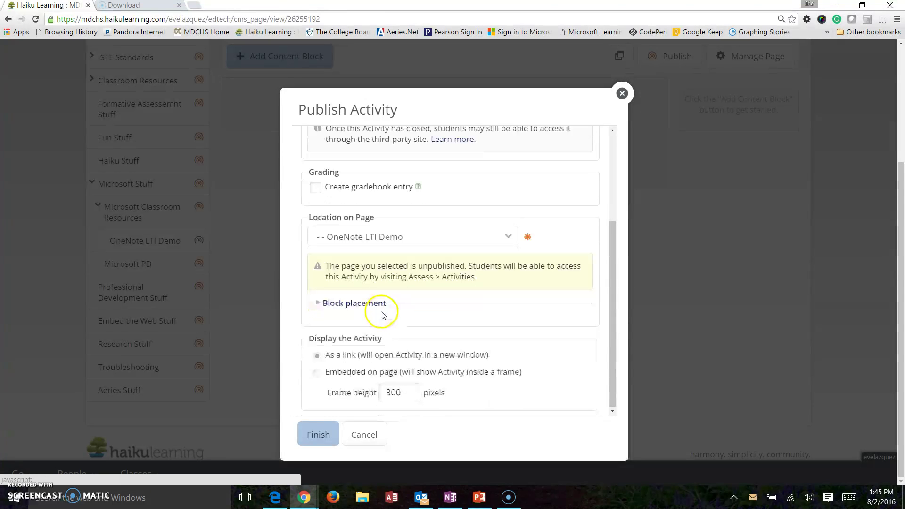
{"action": "left_click", "coordinate": [358, 304]}
{"action": "left_click", "coordinate": [398, 346]}
{"action": "scroll", "coordinate": [434, 327], "scroll_direction": "down", "scroll_amount": 3}
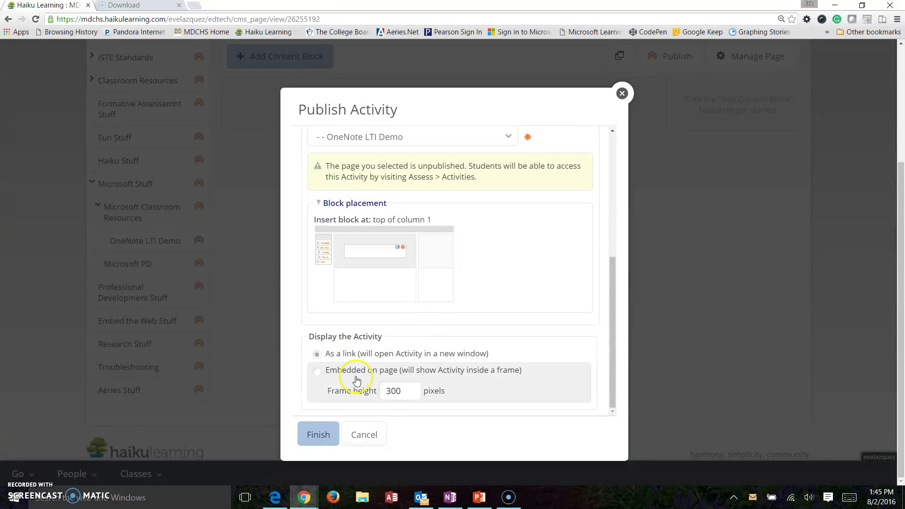
{"action": "left_click", "coordinate": [334, 437]}
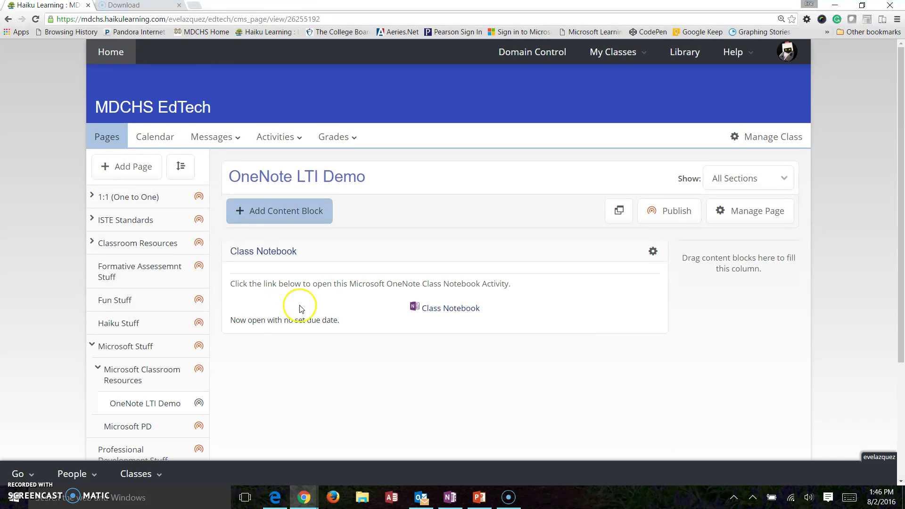
Step: Publish the OneNote LTI Demo page immediately
{"action": "scroll", "coordinate": [178, 357], "scroll_direction": "down", "scroll_amount": 1}
{"action": "mouse_move", "coordinate": [202, 360]}
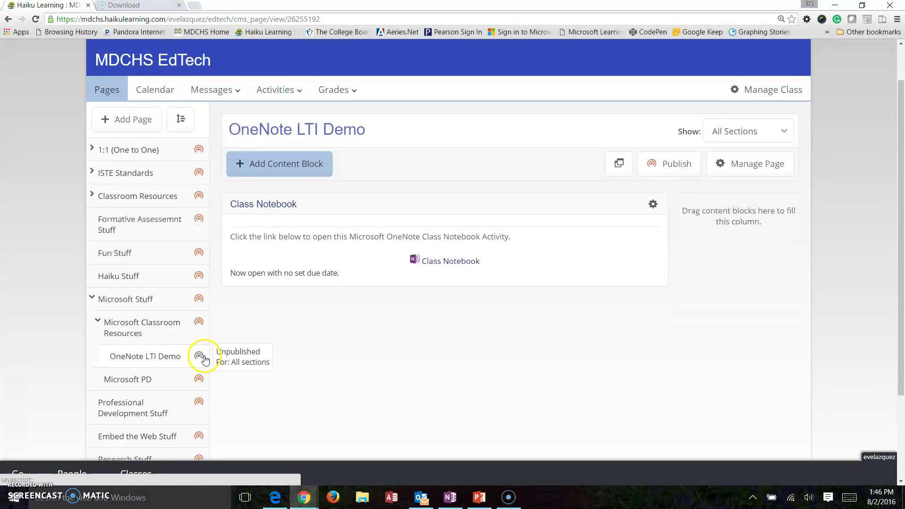
{"action": "left_click", "coordinate": [203, 361]}
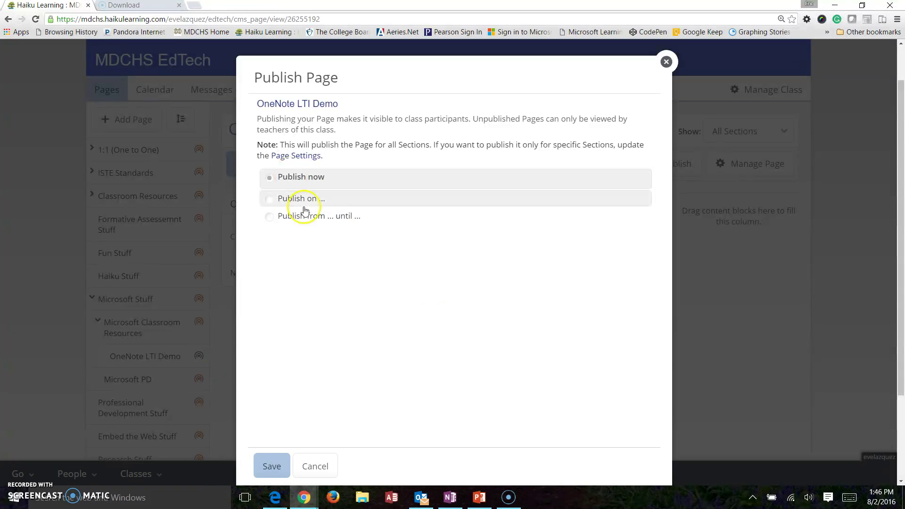
{"action": "left_click", "coordinate": [272, 464]}
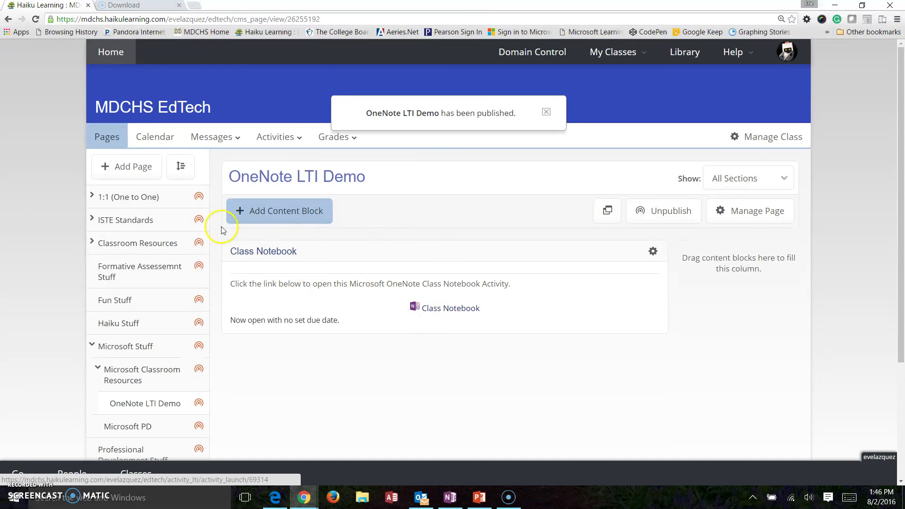
Step: Launch the Class Notebook activity from the page and open the linked class notebook
{"action": "left_click", "coordinate": [430, 312]}
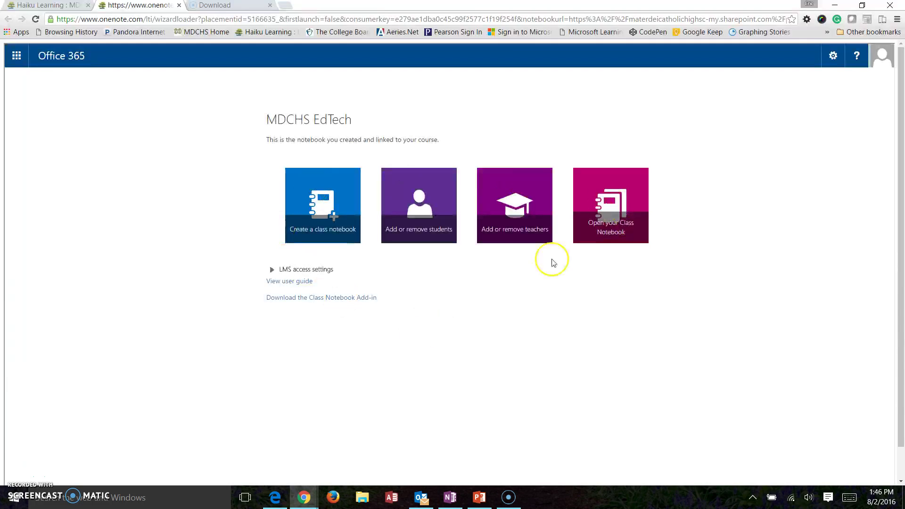
{"action": "left_click", "coordinate": [622, 211]}
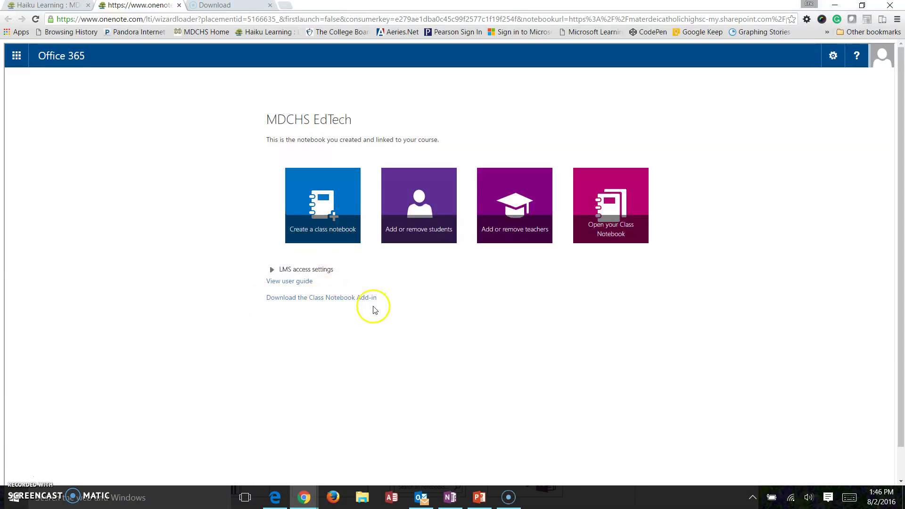
Step: Switch to the OneNote desktop application
{"action": "left_click", "coordinate": [450, 497]}
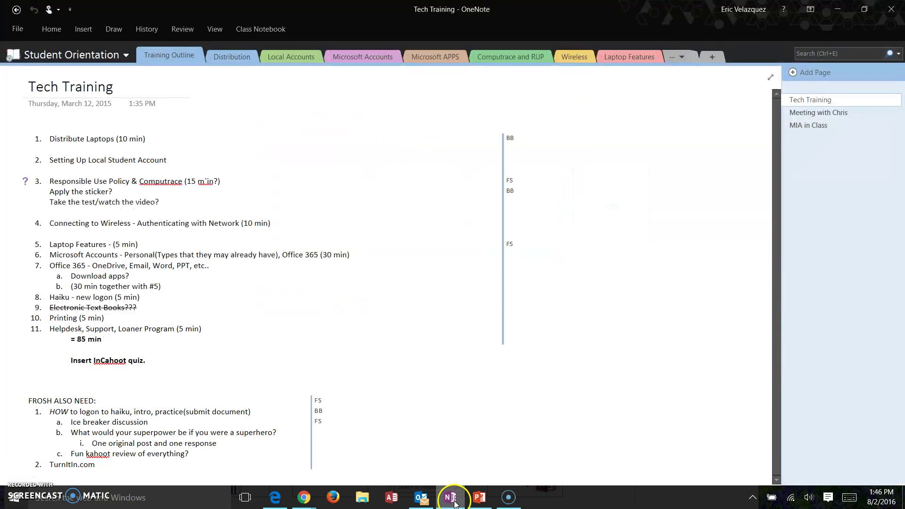